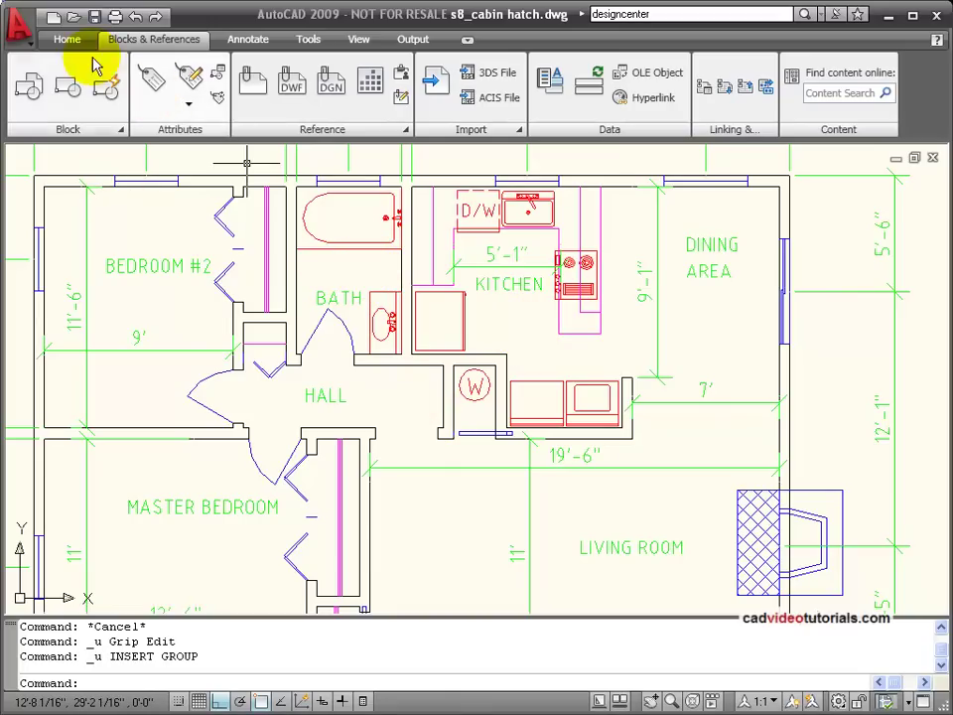
# Insert the Tank Toilet 1 PV block against the bath wall between tub and sink, rotation 0
pyautogui.click(30, 80)
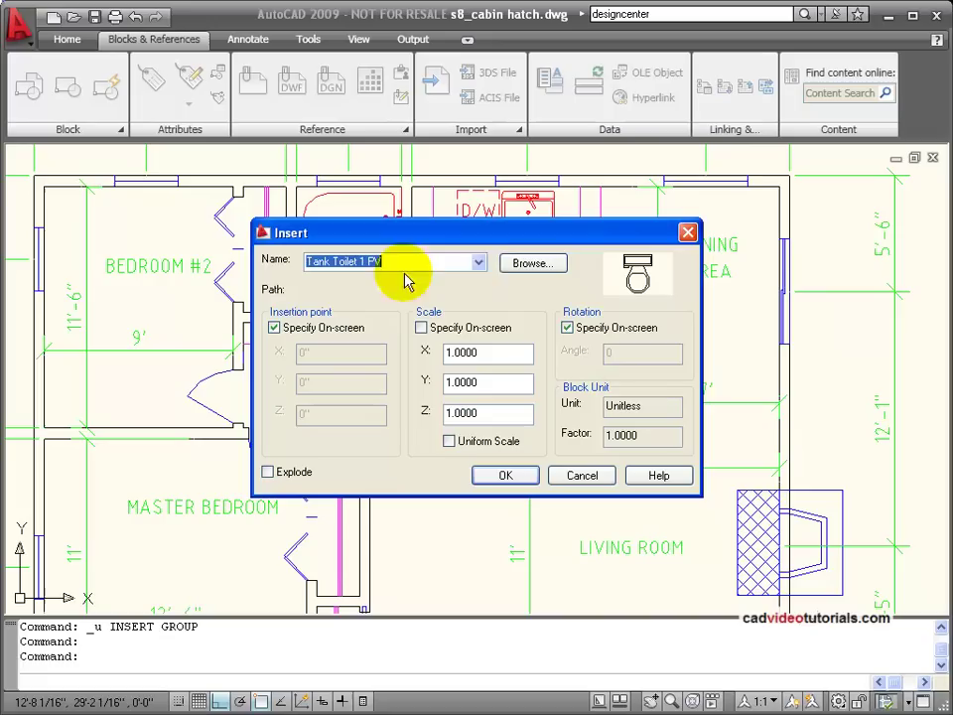
pyautogui.click(480, 262)
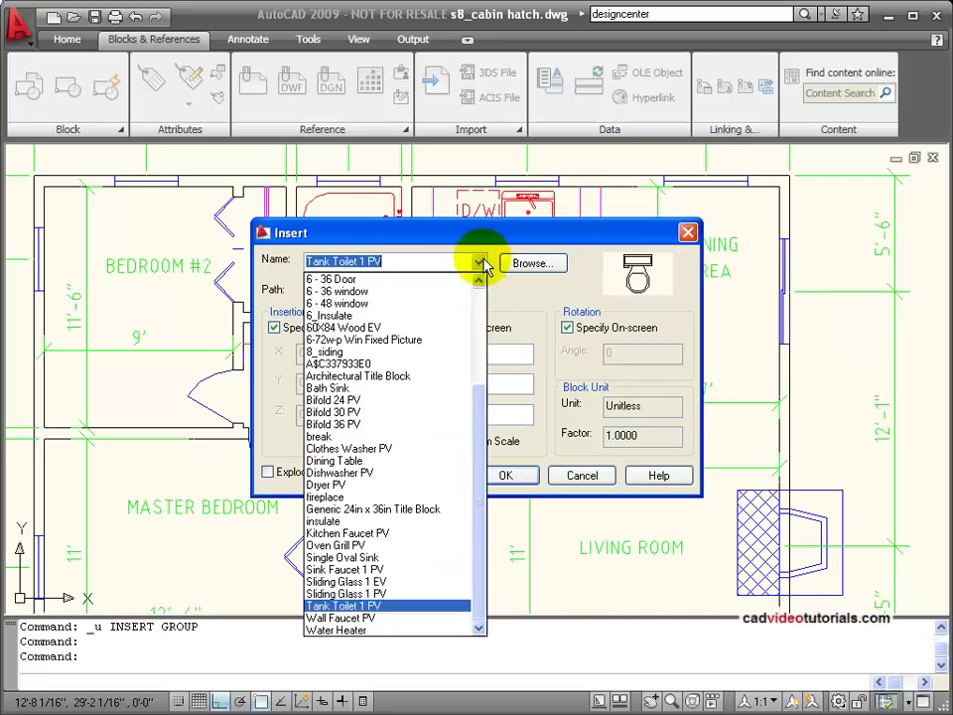
pyautogui.click(416, 615)
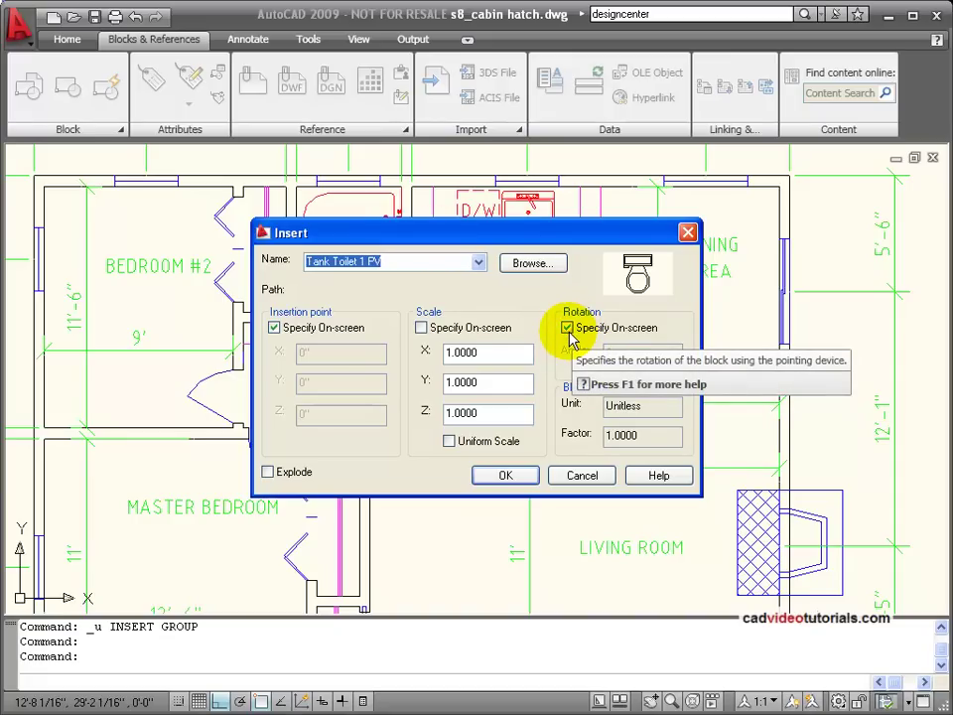
pyautogui.click(508, 475)
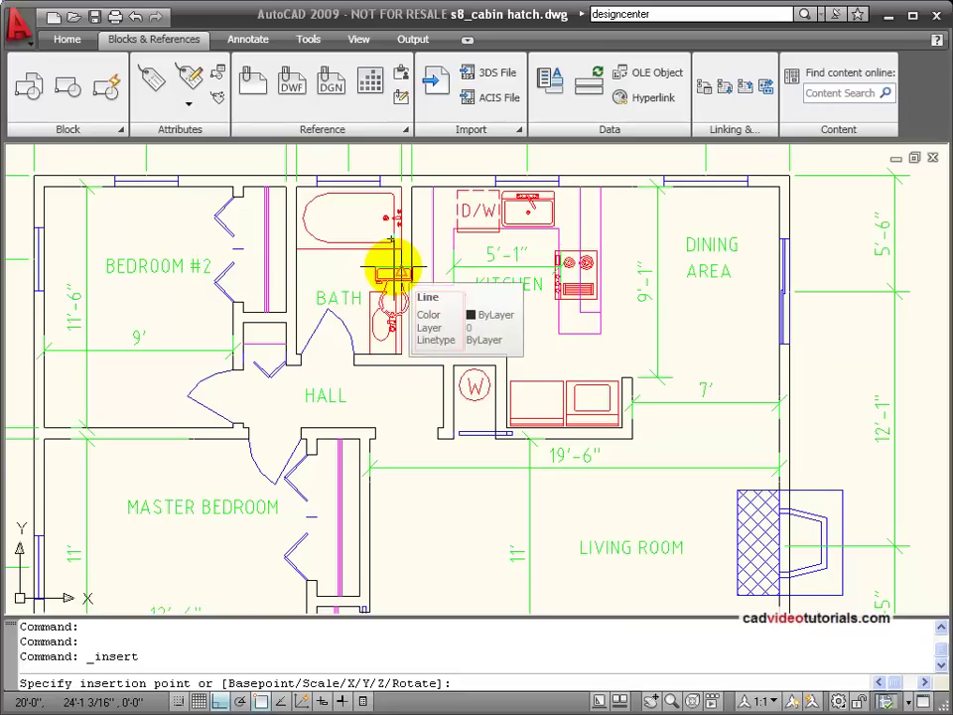
pyautogui.click(392, 265)
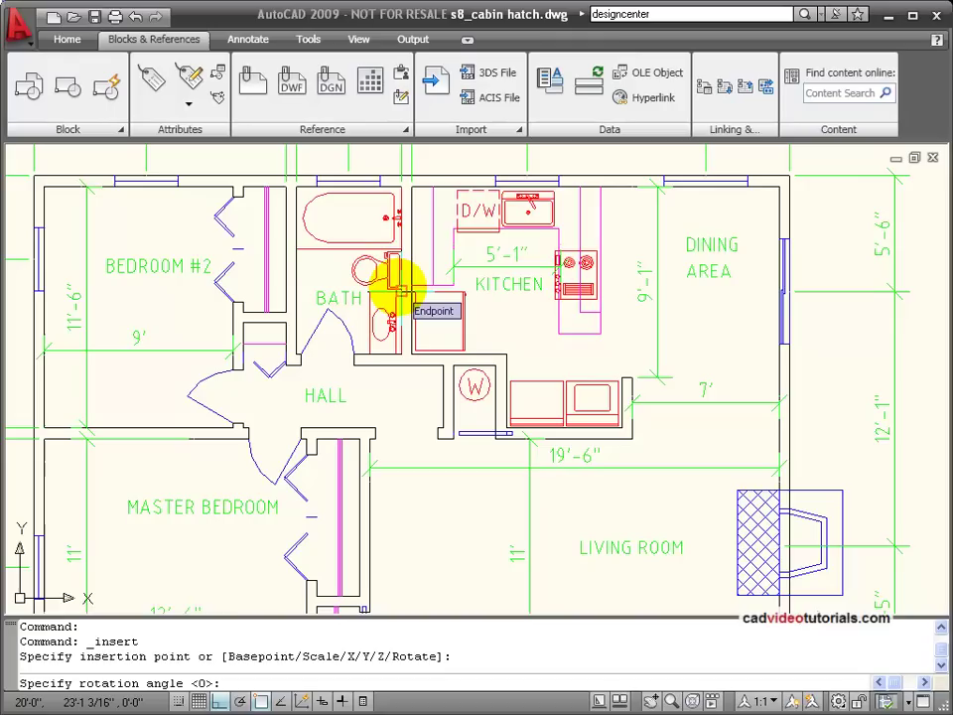
pyautogui.click(397, 287)
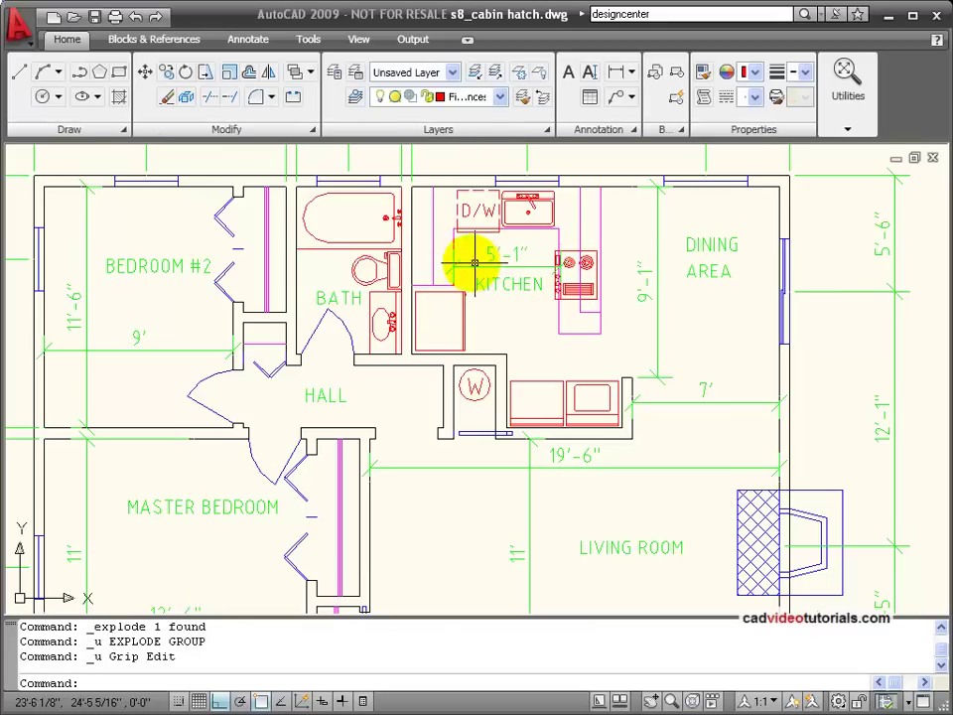
# Grip-move the toilet block further left in the bath, then explode it
pyautogui.click(385, 264)
pyautogui.click(381, 268)
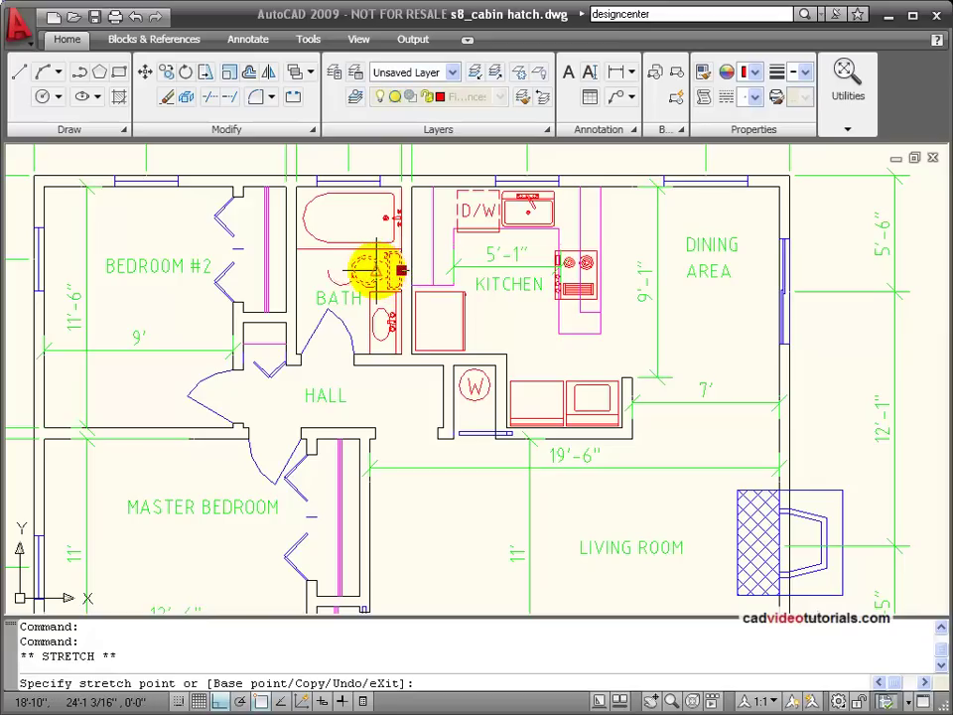
pyautogui.click(375, 270)
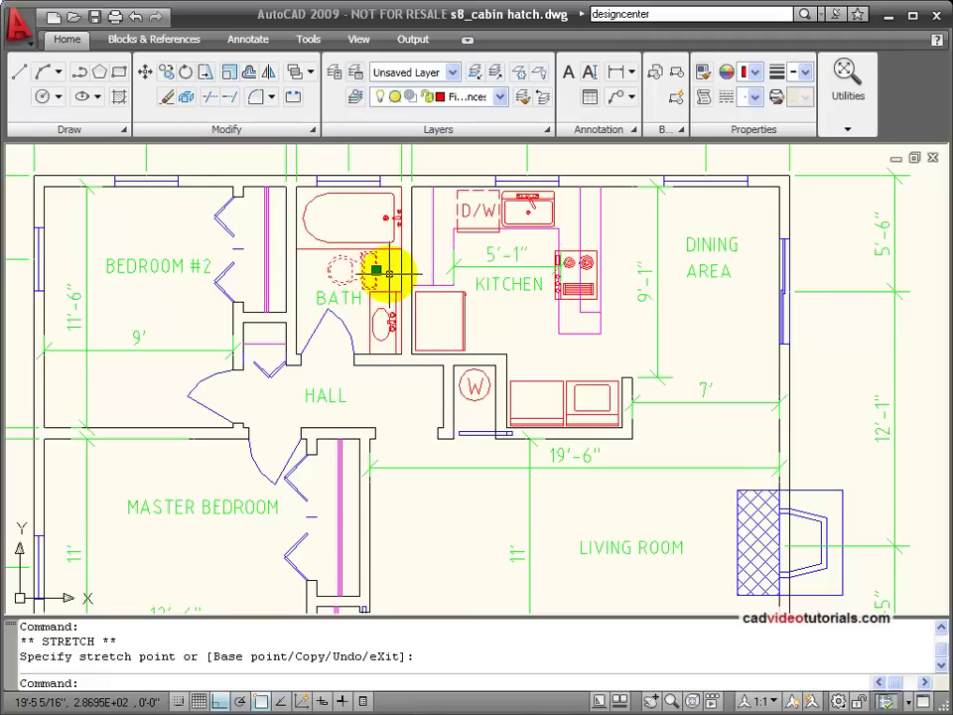
pyautogui.click(190, 98)
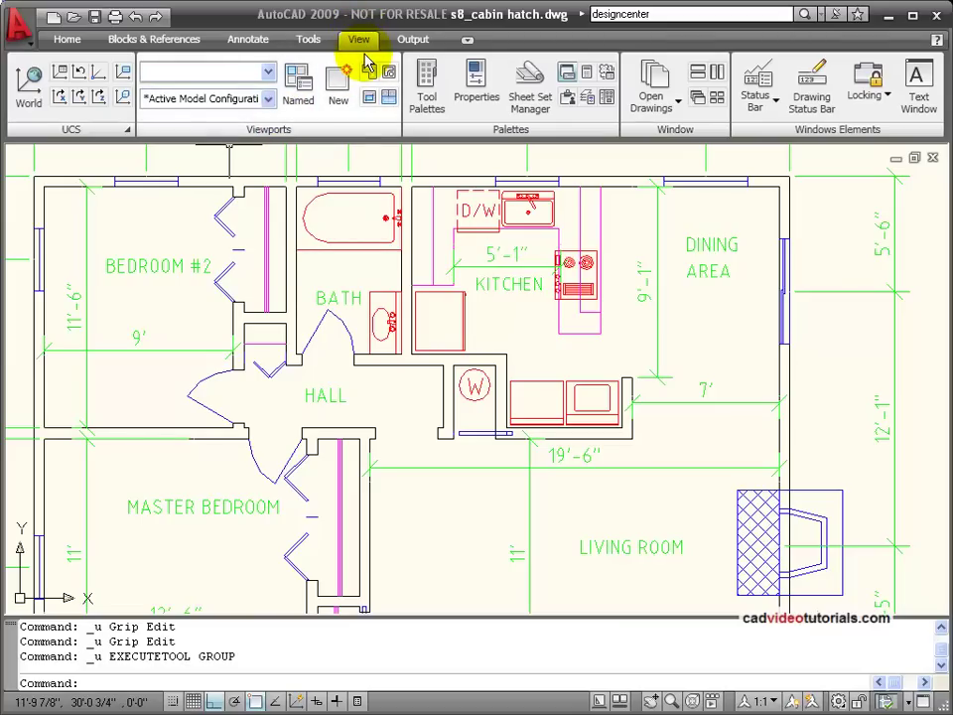
# Show the Tool Palettes and pick the Toilet - Imperial block for placement
pyautogui.click(429, 91)
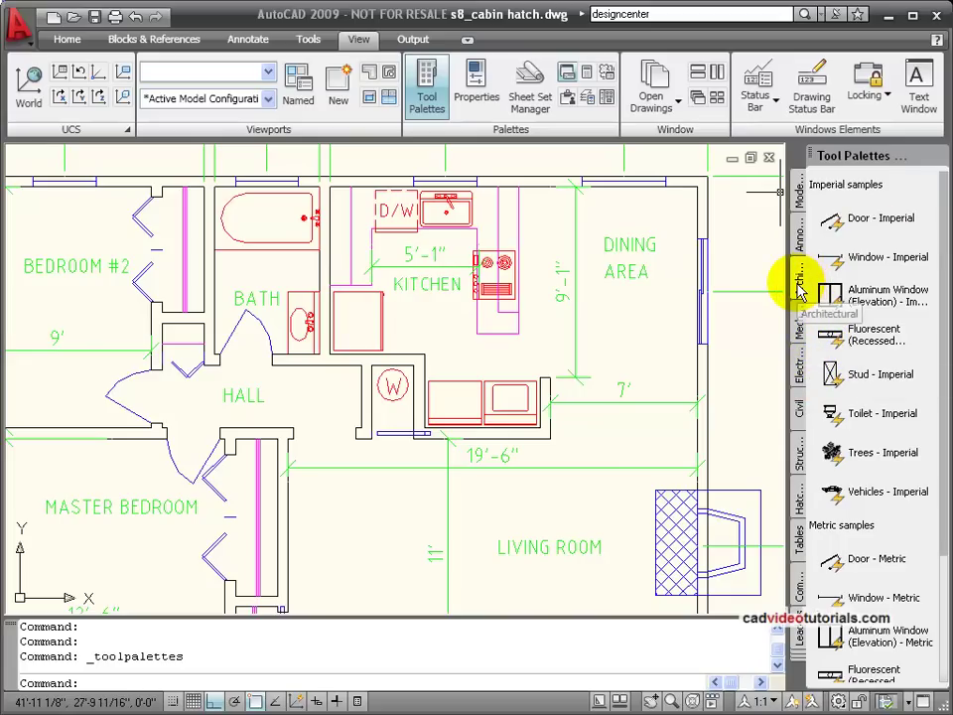
pyautogui.click(859, 415)
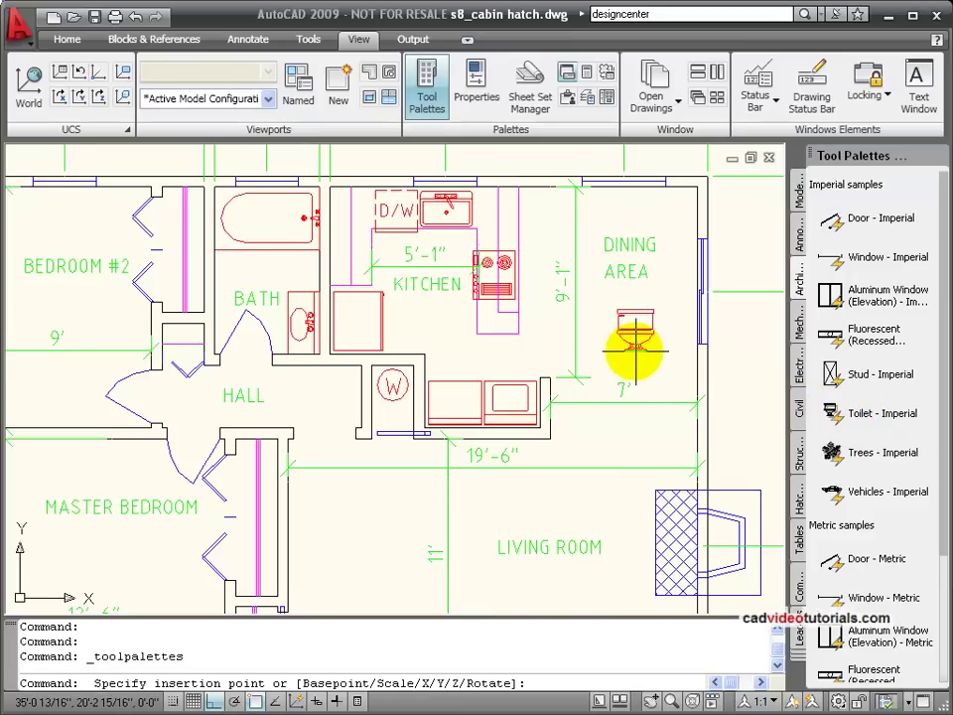
# Place the Toilet - Imperial block in the dining area, flip it, and set it to Elongated (Plan)
pyautogui.click(624, 349)
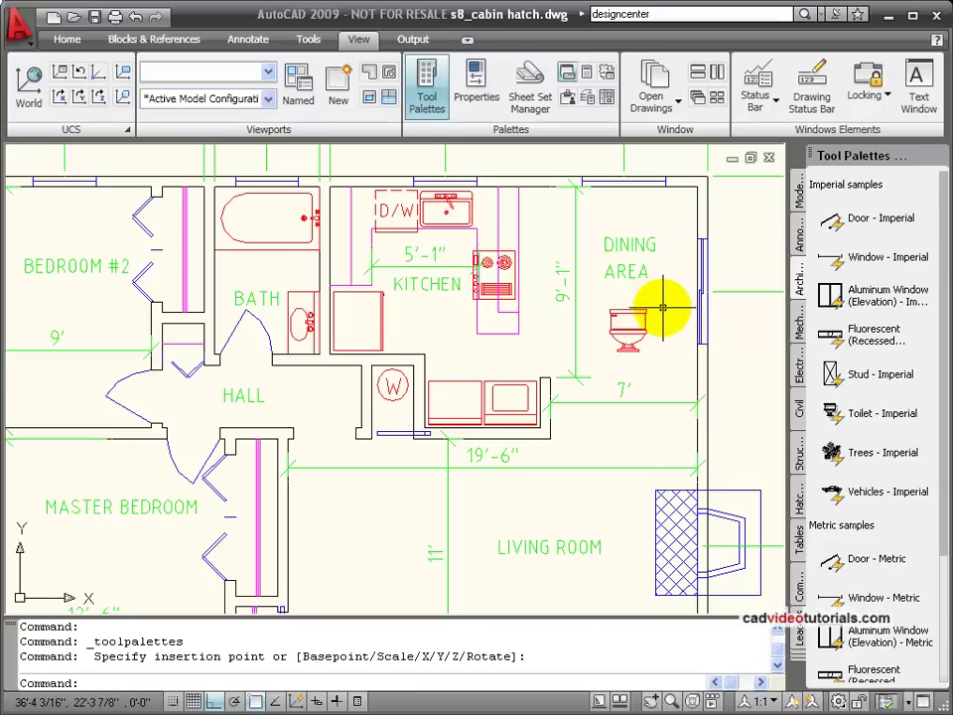
pyautogui.click(663, 324)
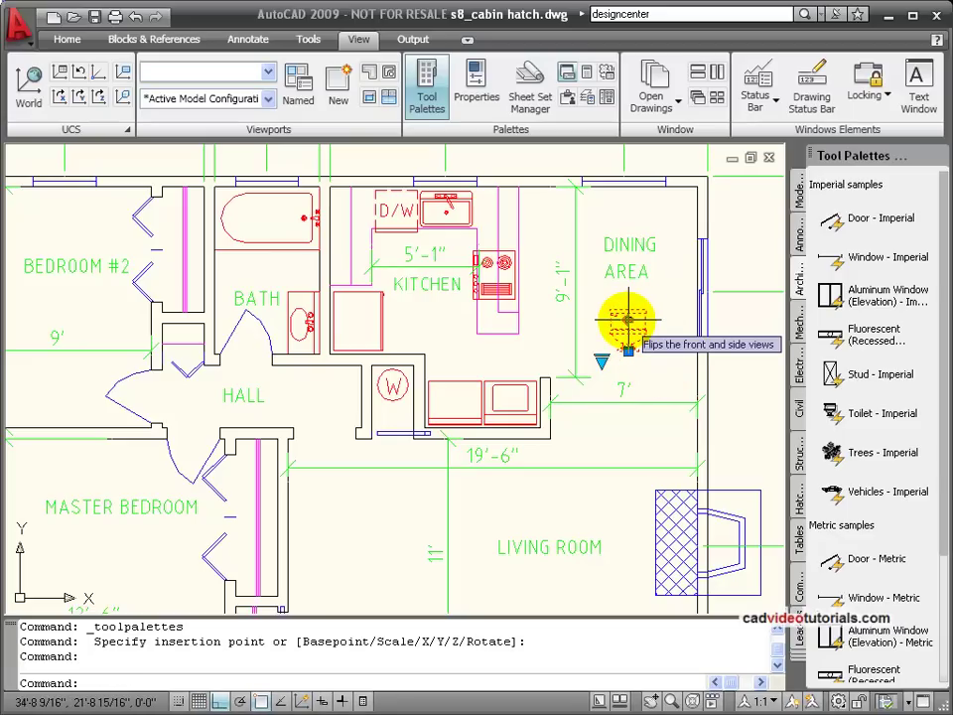
pyautogui.click(628, 320)
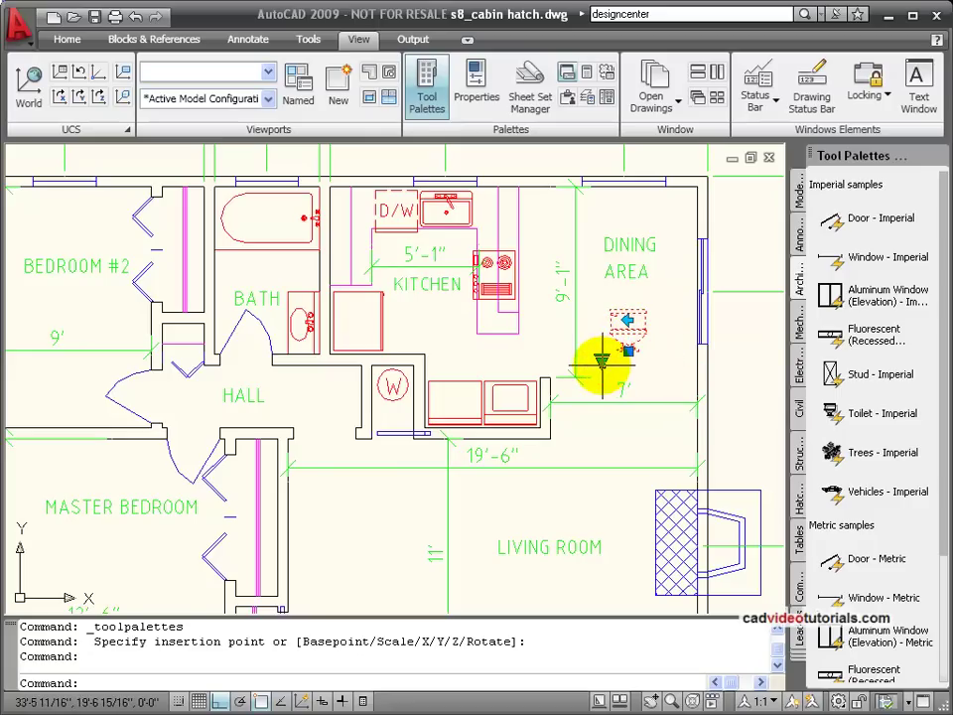
pyautogui.click(602, 362)
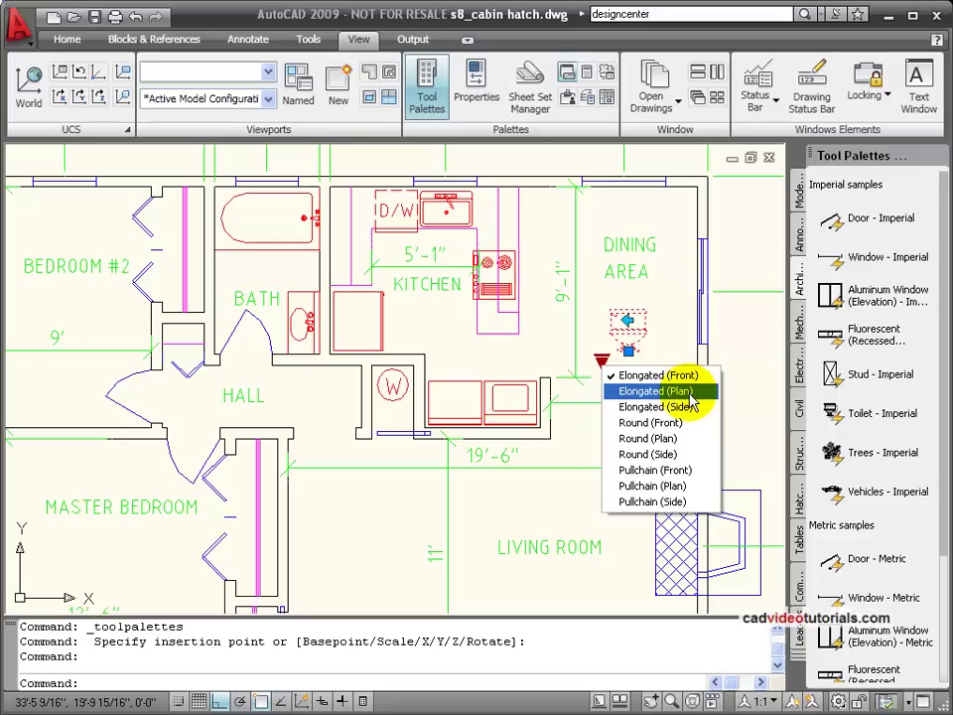
pyautogui.click(693, 395)
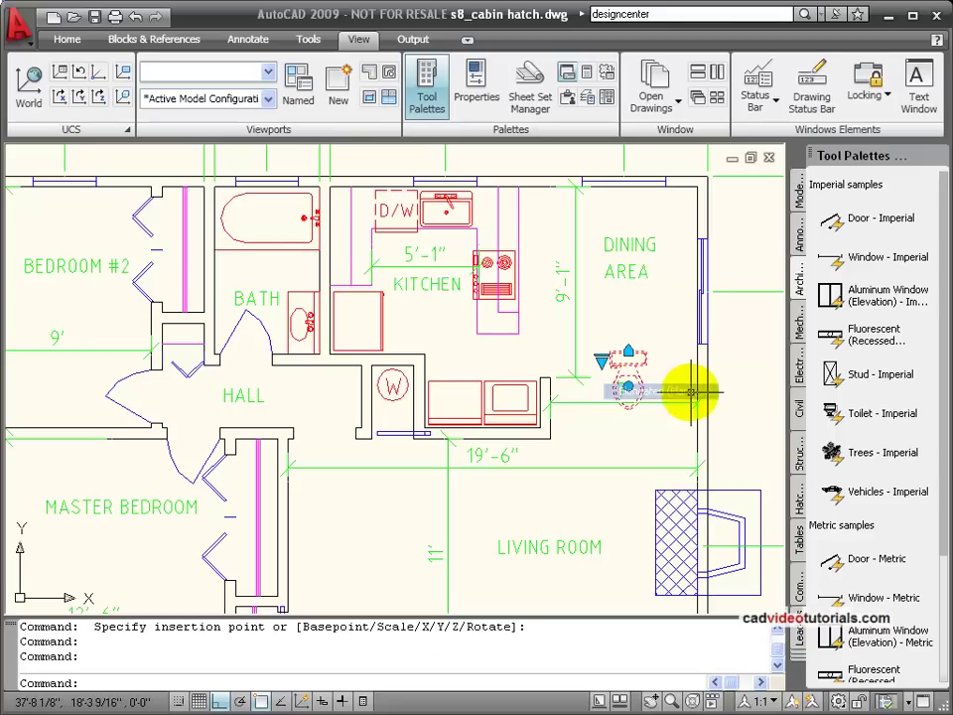
# Align the toilet to the bath wall midpoint and rotate it 180° to face into the bath
pyautogui.click(628, 353)
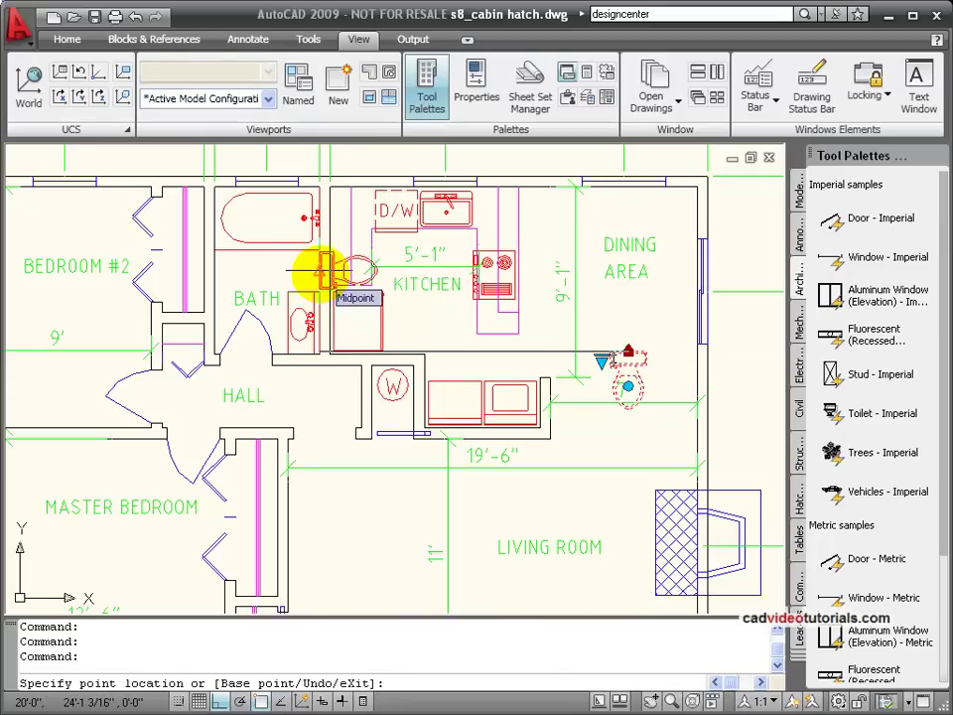
pyautogui.click(324, 270)
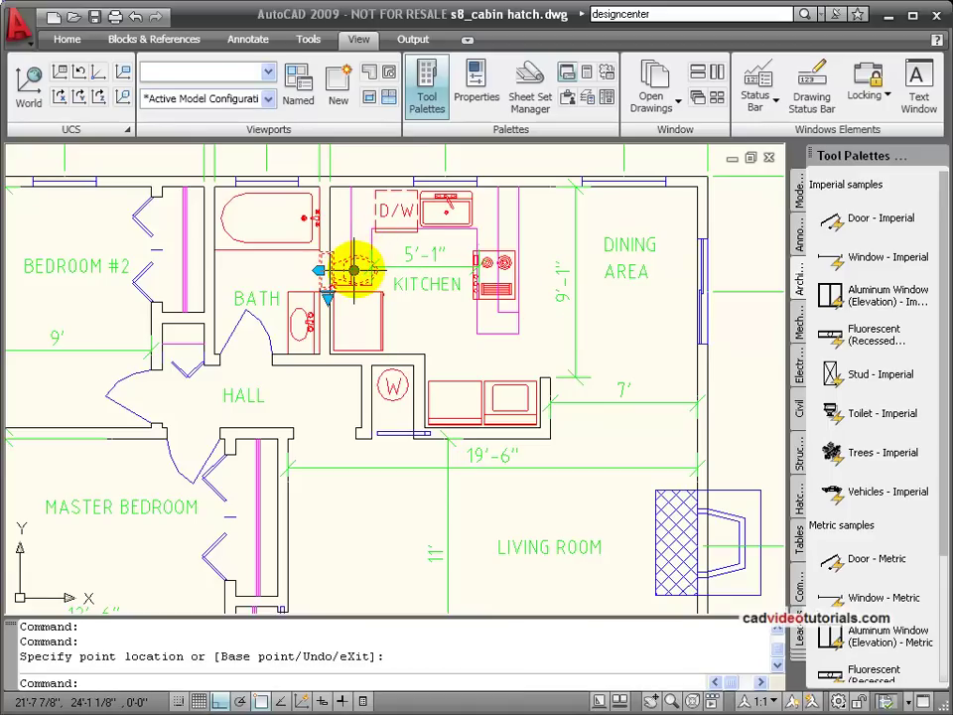
pyautogui.click(355, 269)
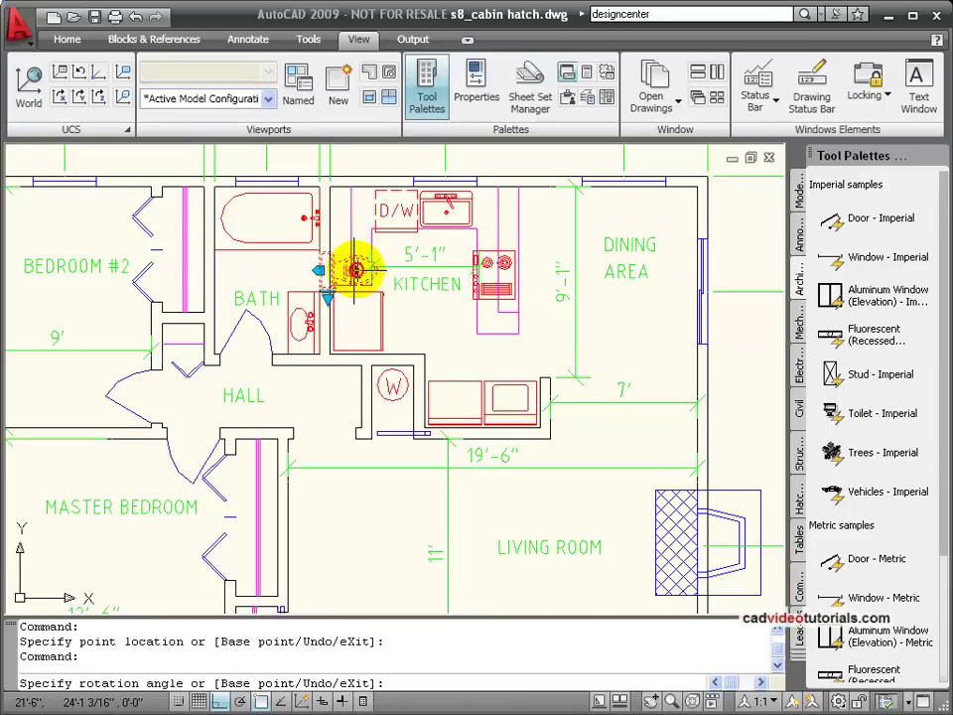
pyautogui.click(282, 275)
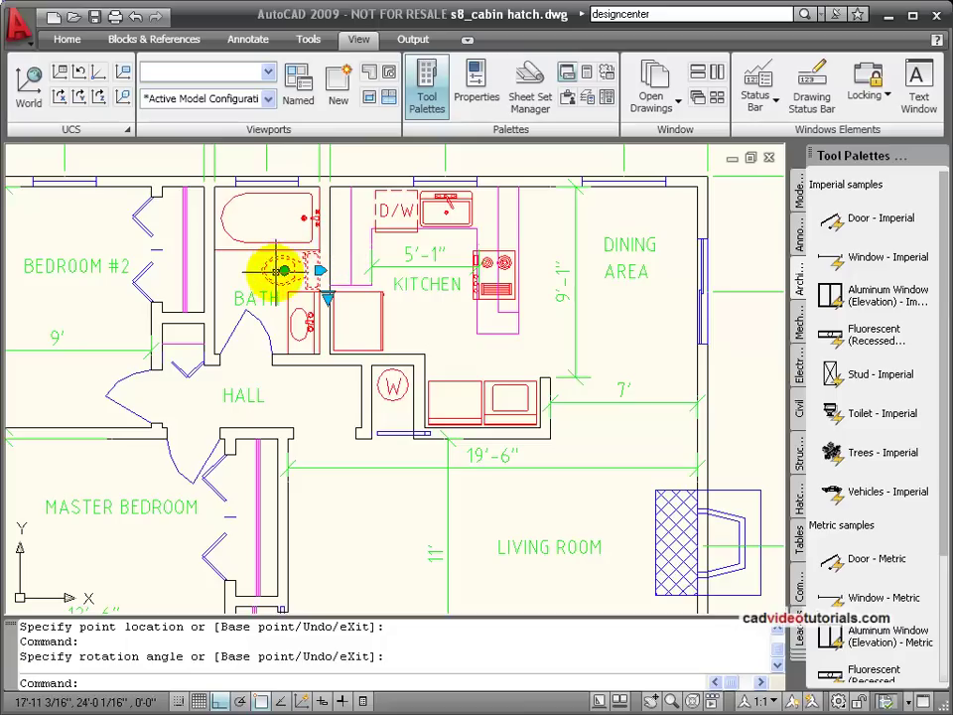
pyautogui.click(328, 297)
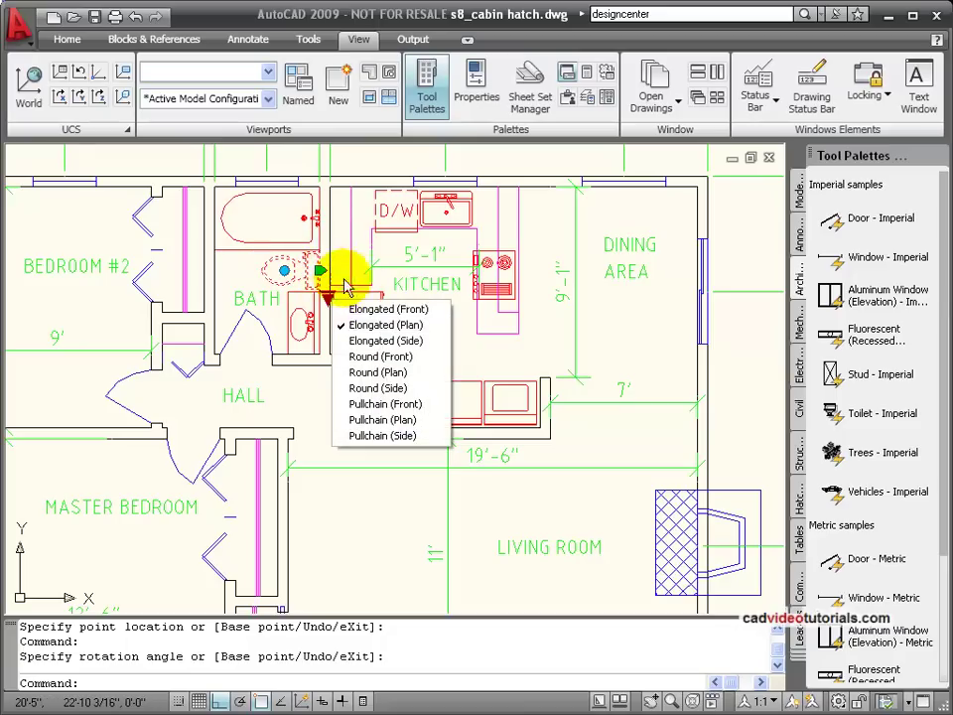
# Switch the bath toilet to Round (Plan), deselect it, and pick the Fluorescent (Recessed) tool
pyautogui.click(416, 373)
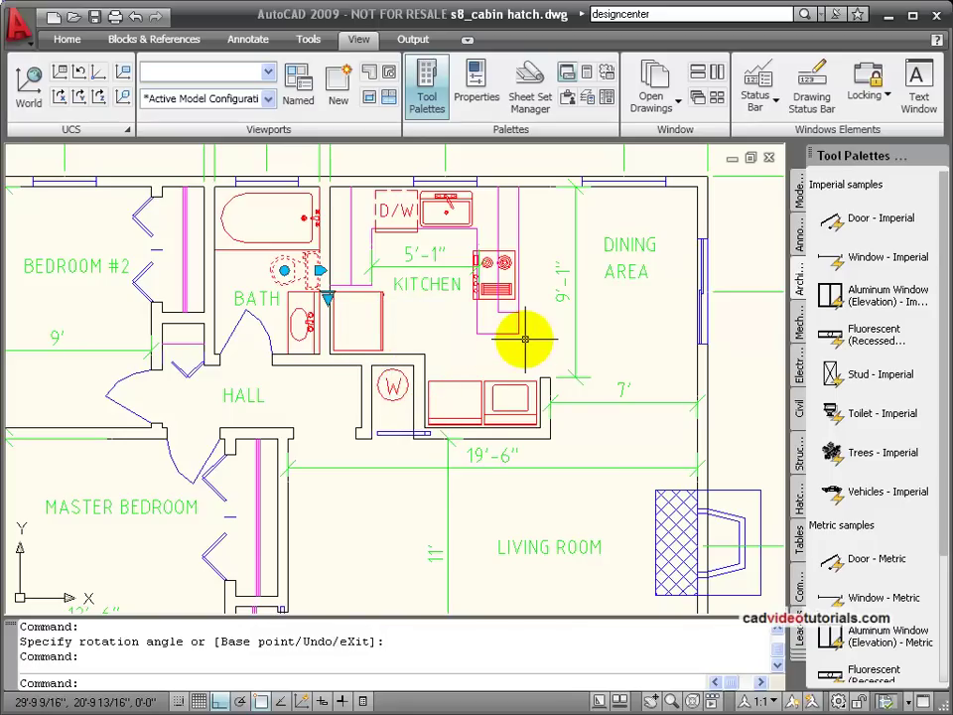
pyautogui.press('Escape')
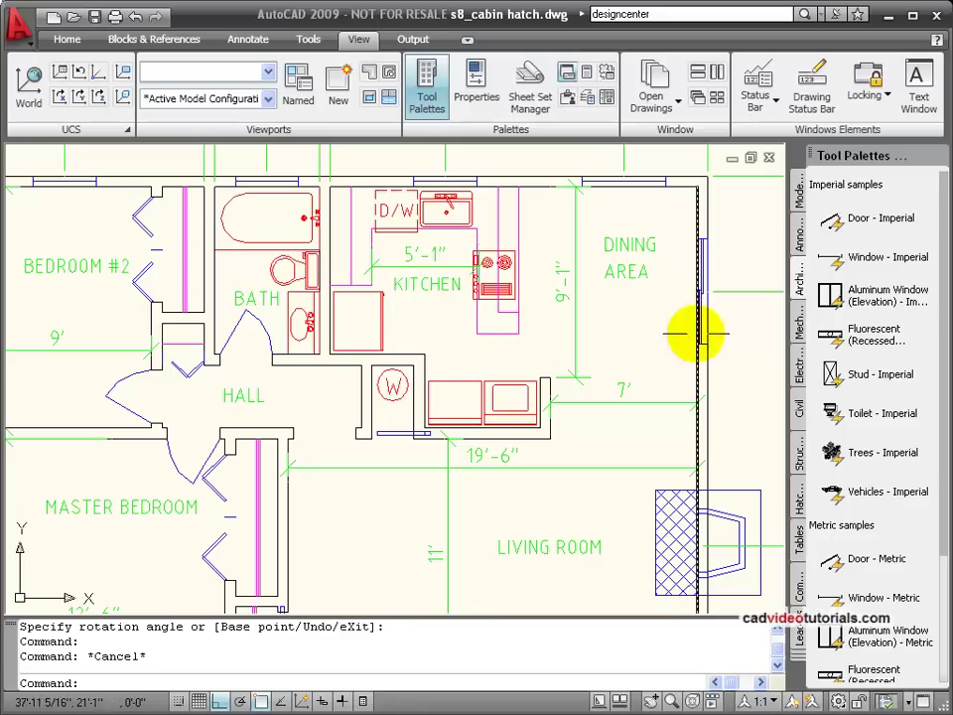
pyautogui.click(831, 336)
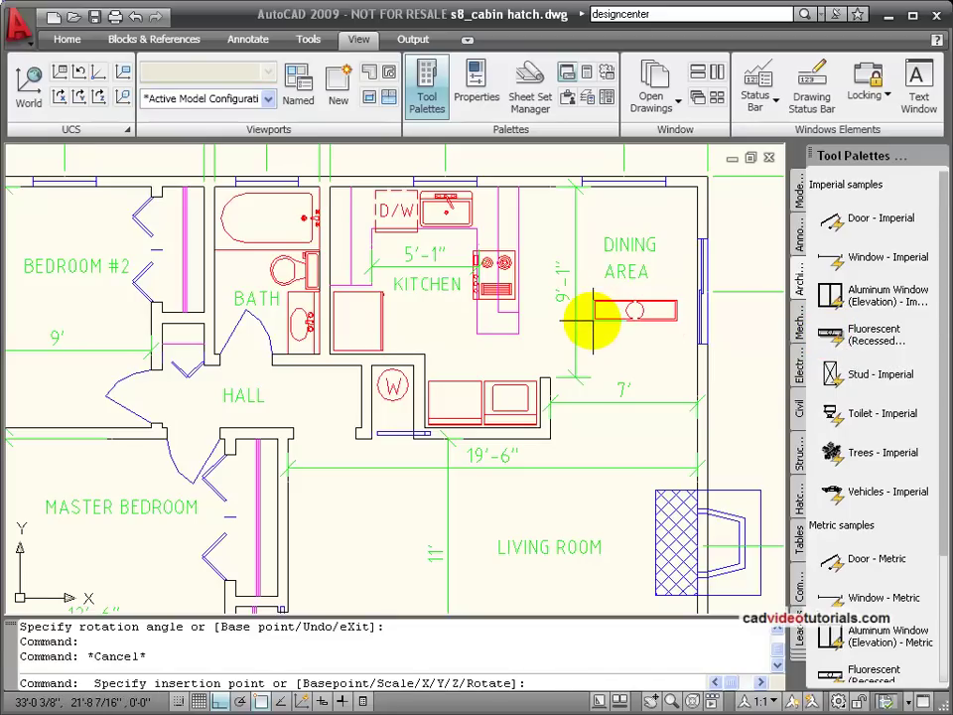
# Place the recessed fluorescent fixture in the dining area, stretch it, and resize it to 4' x 4'
pyautogui.click(591, 317)
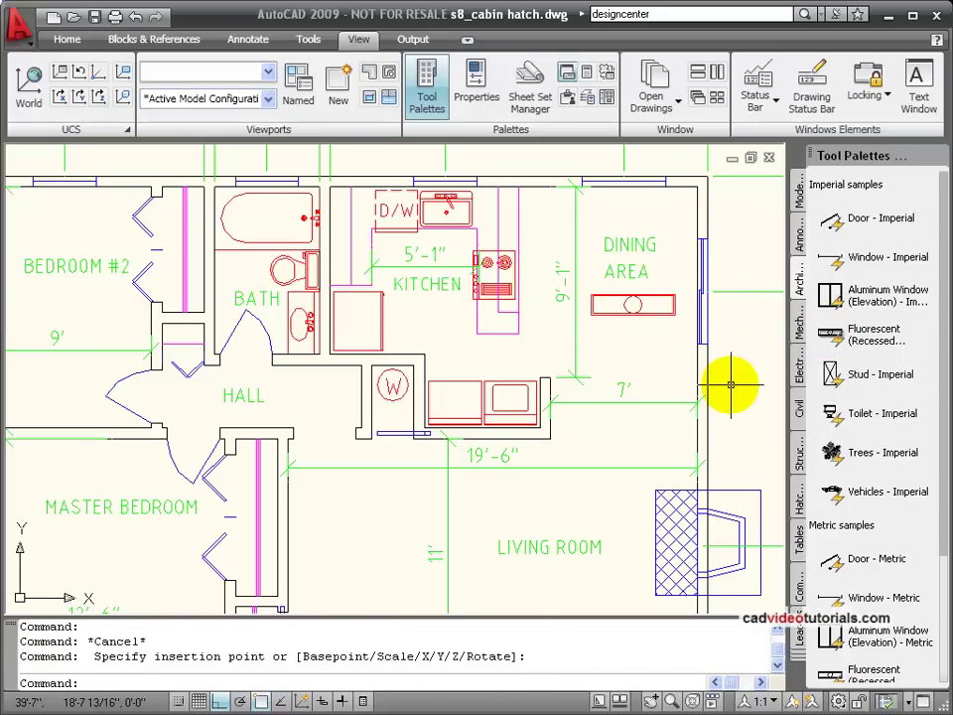
pyautogui.click(632, 312)
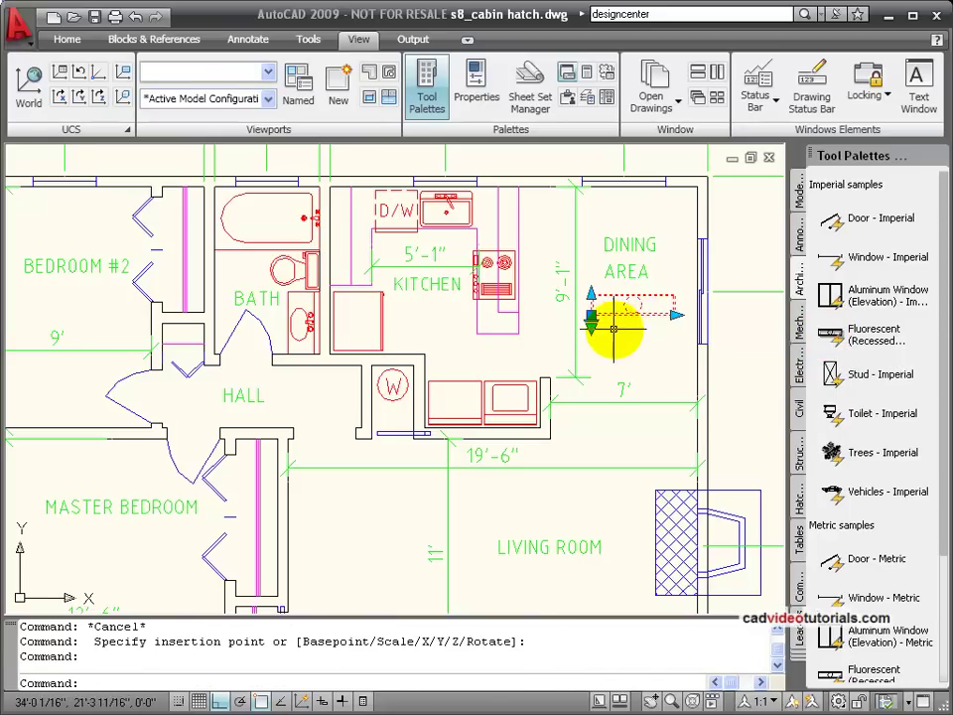
pyautogui.click(592, 298)
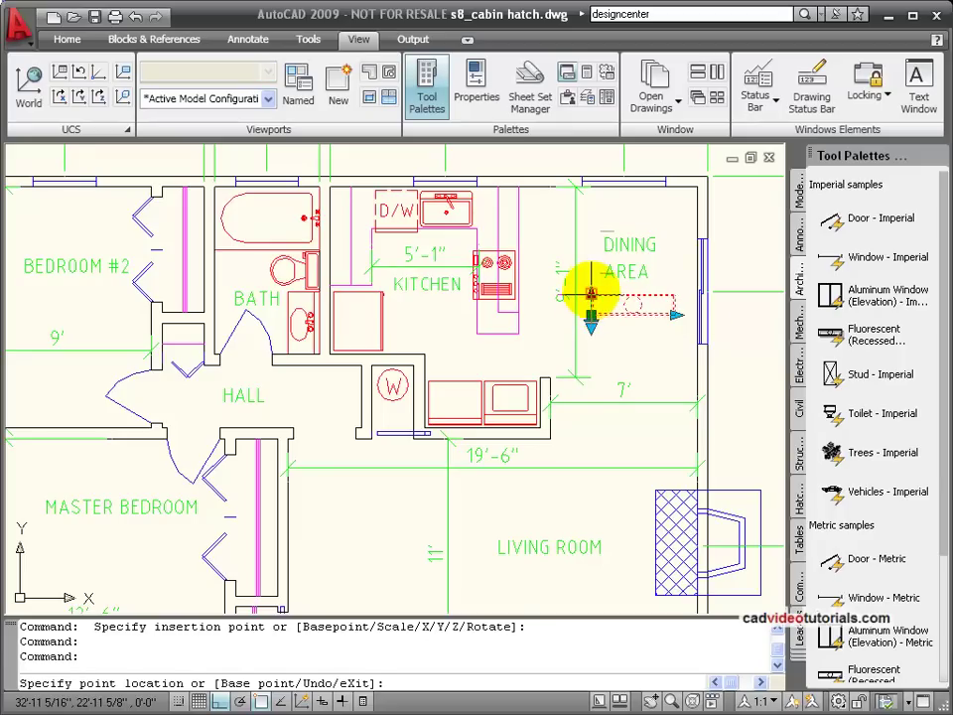
pyautogui.click(590, 274)
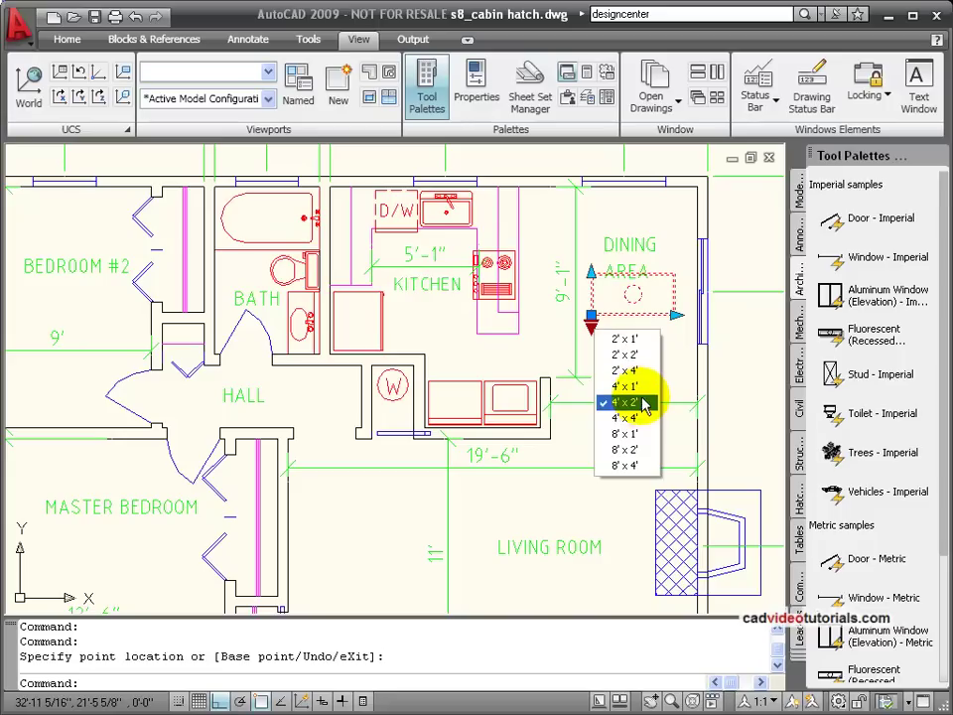
pyautogui.click(644, 418)
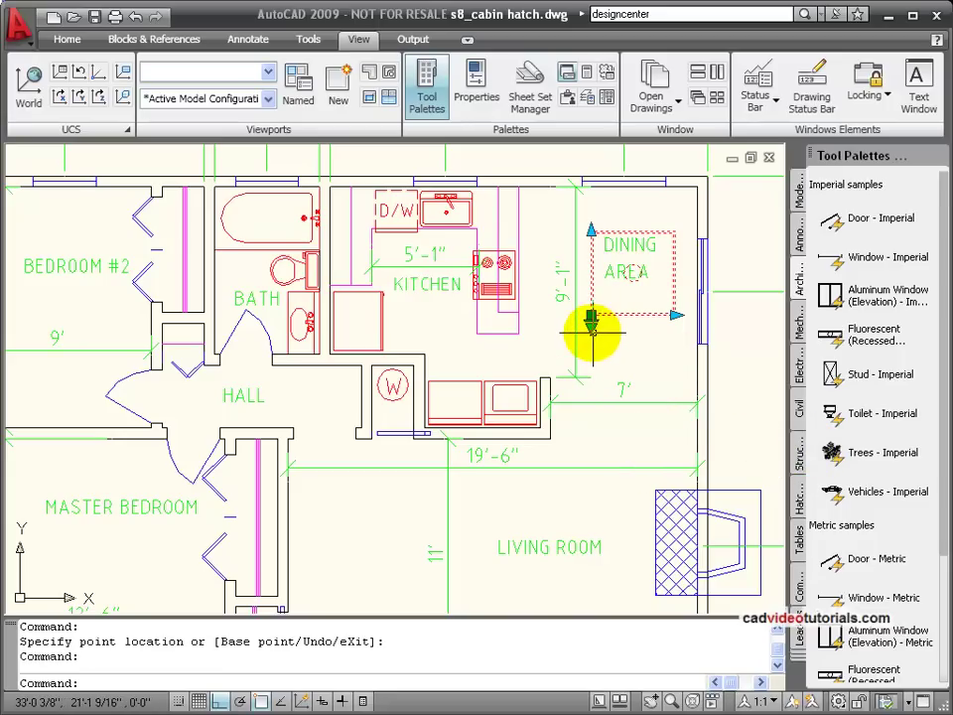
pyautogui.press('Escape')
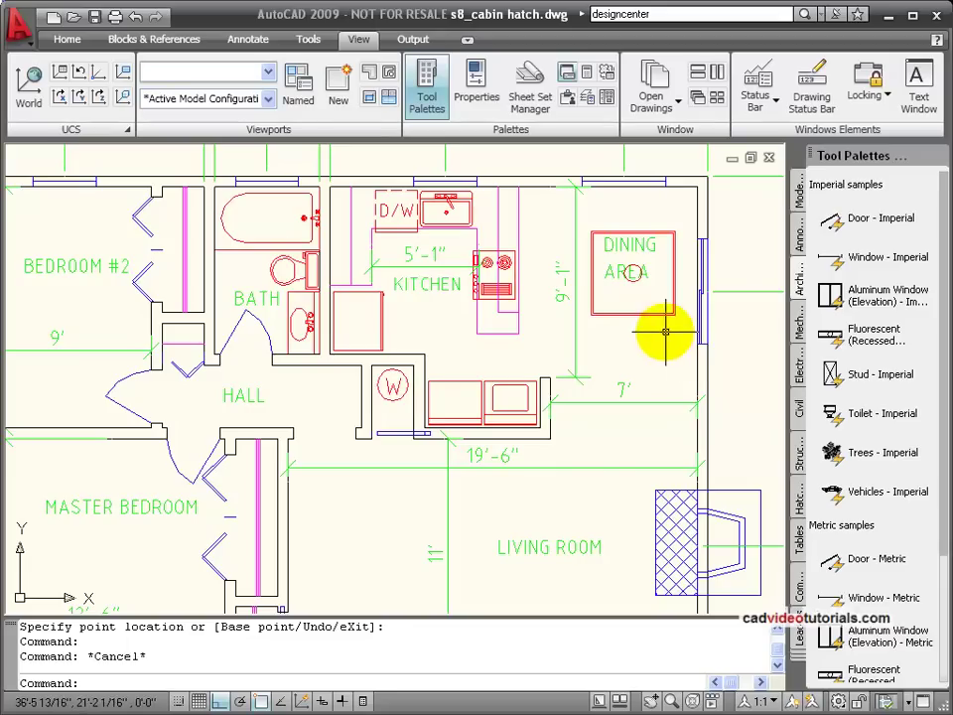
# Pick the Stud - Imperial block, zoom to the wall corner, and cycle its base point with Ctrl
pyautogui.click(832, 375)
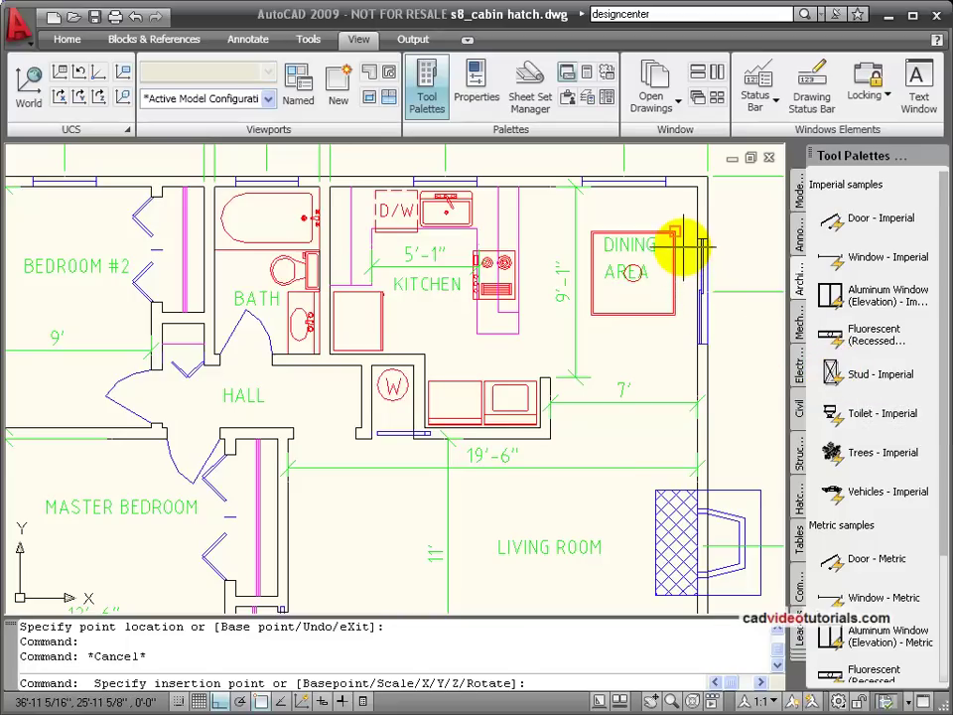
pyautogui.scroll(5, 685, 220)
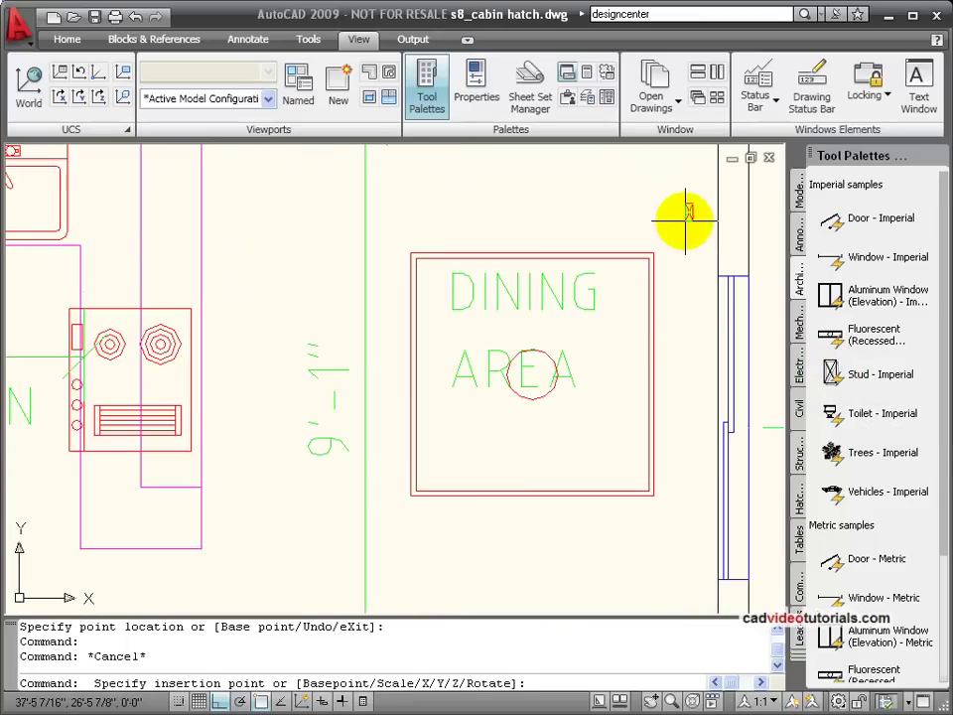
pyautogui.moveTo(710, 175)
pyautogui.mouseDown(button='middle')
pyautogui.moveTo(477, 610)
pyautogui.moveTo(557, 594)
pyautogui.mouseUp(button='middle')
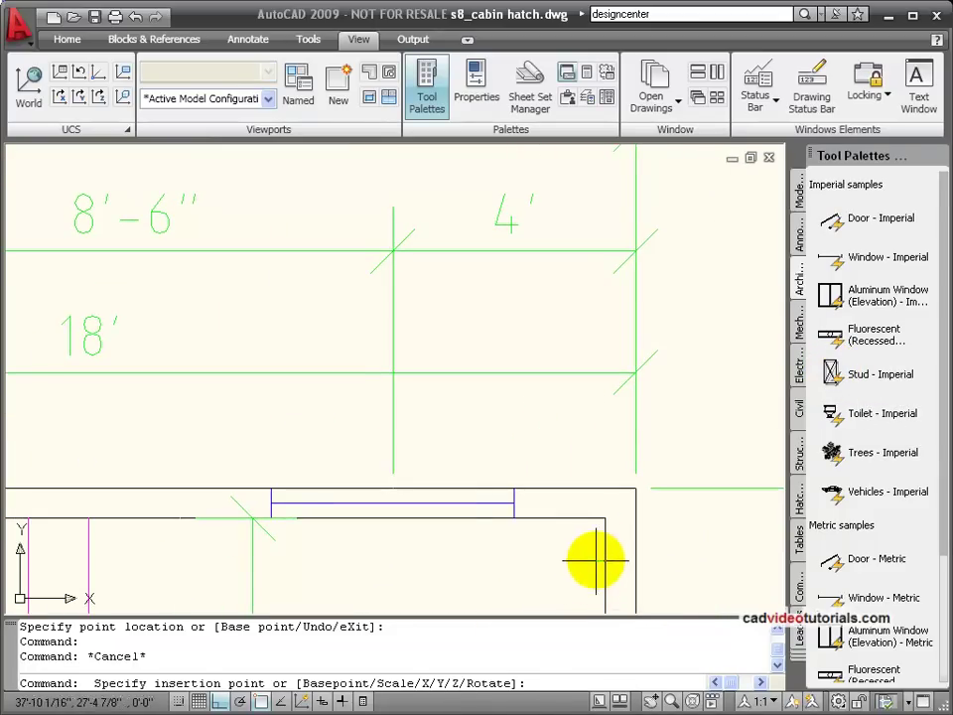
pyautogui.scroll(3, 602, 543)
pyautogui.scroll(2, 602, 543)
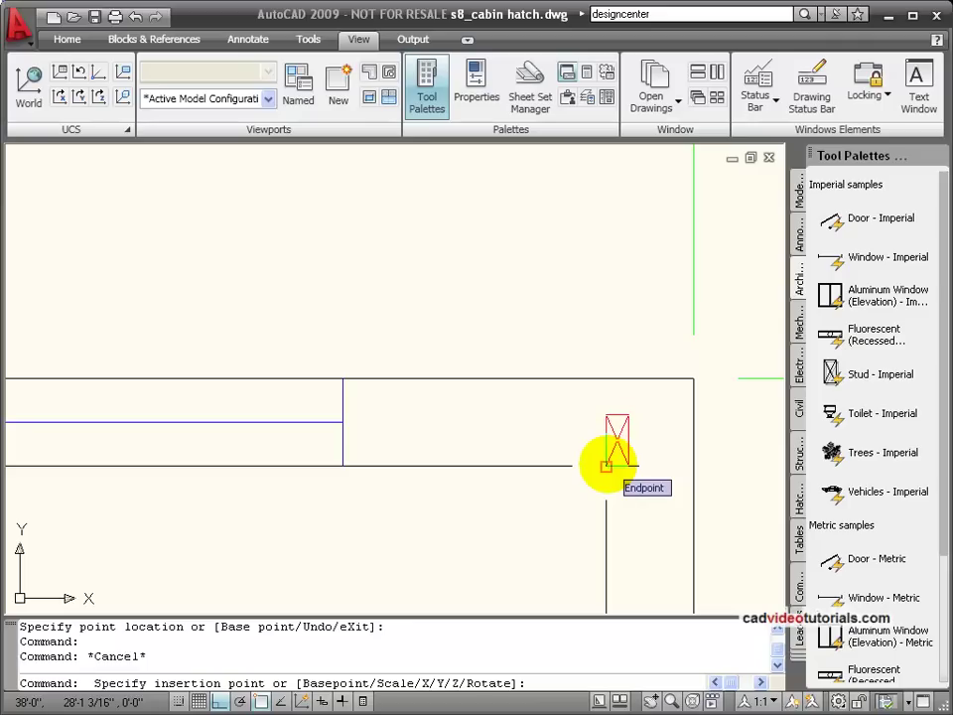
pyautogui.press('ctrl')
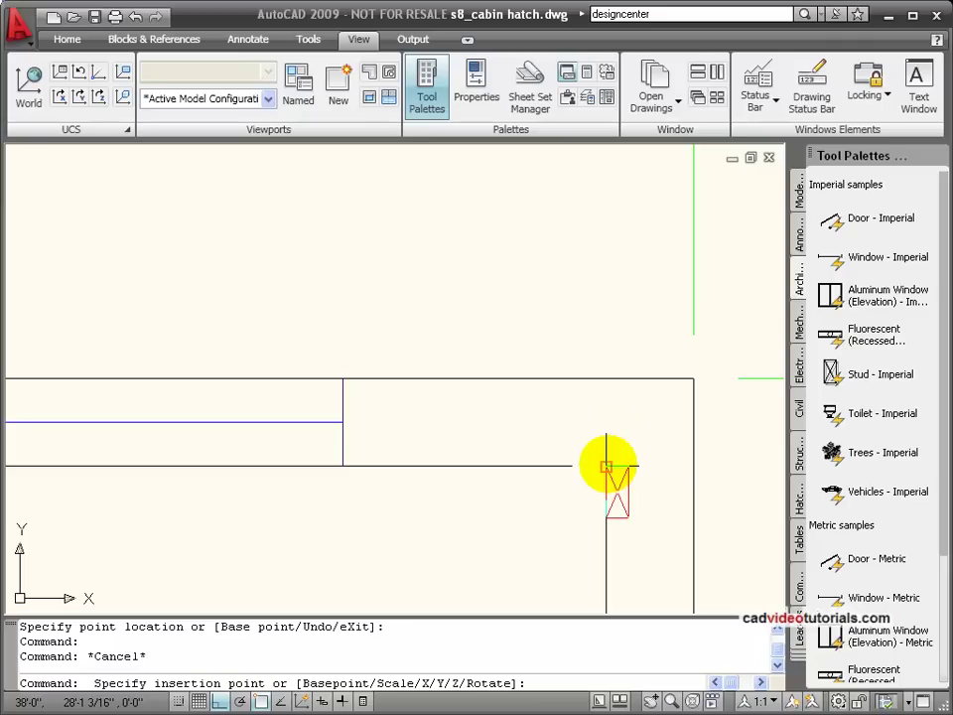
pyautogui.press('ctrl')
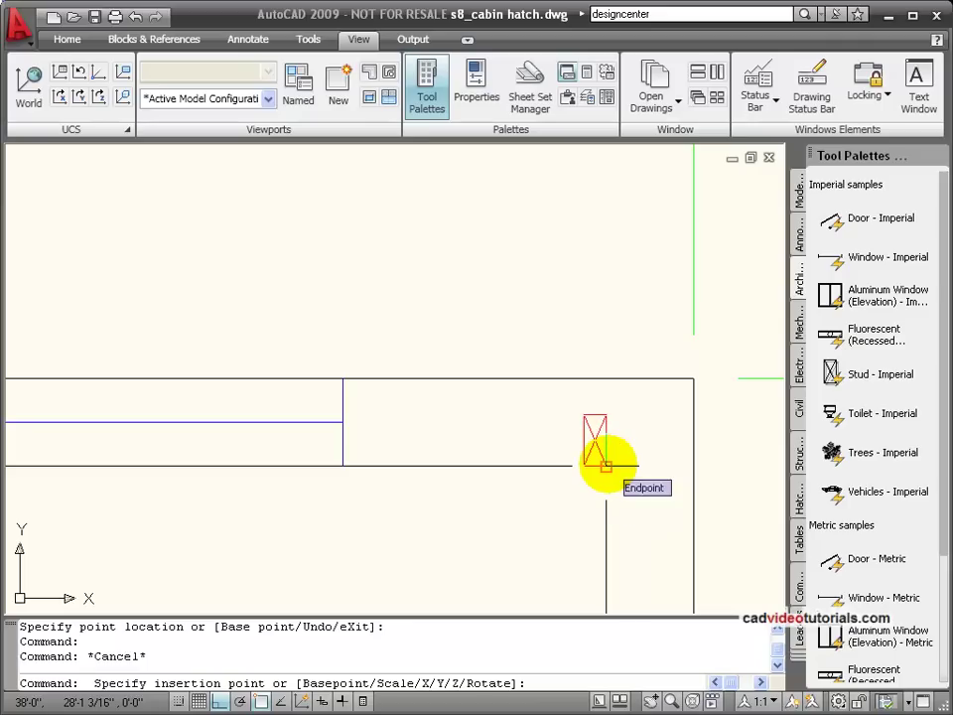
pyautogui.press('ctrl')
pyautogui.press('ctrl')
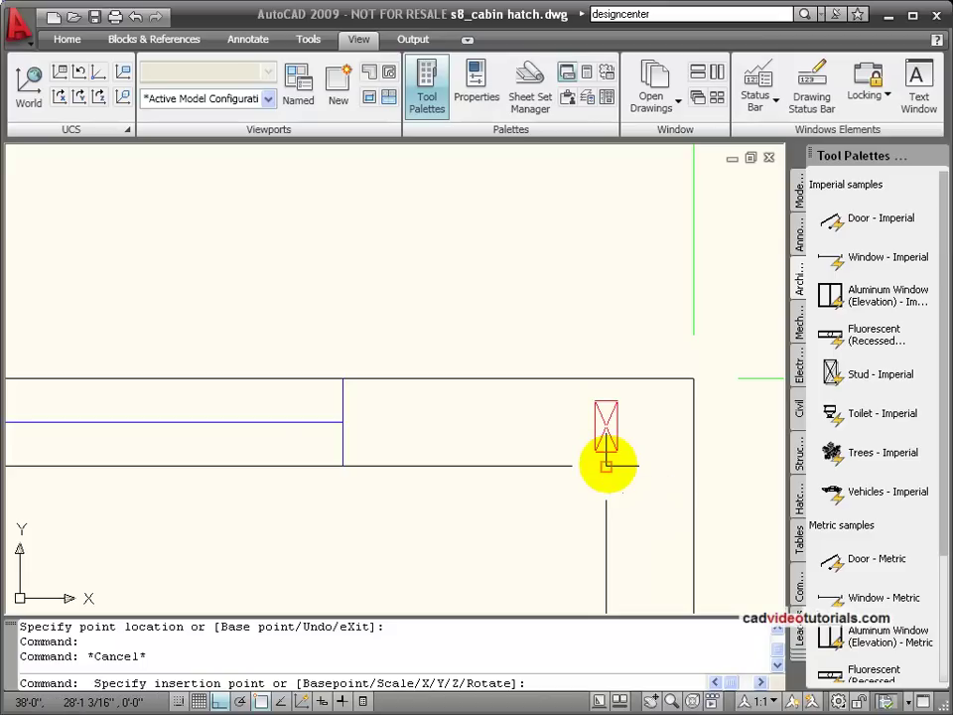
pyautogui.press('ctrl')
pyautogui.press('ctrl')
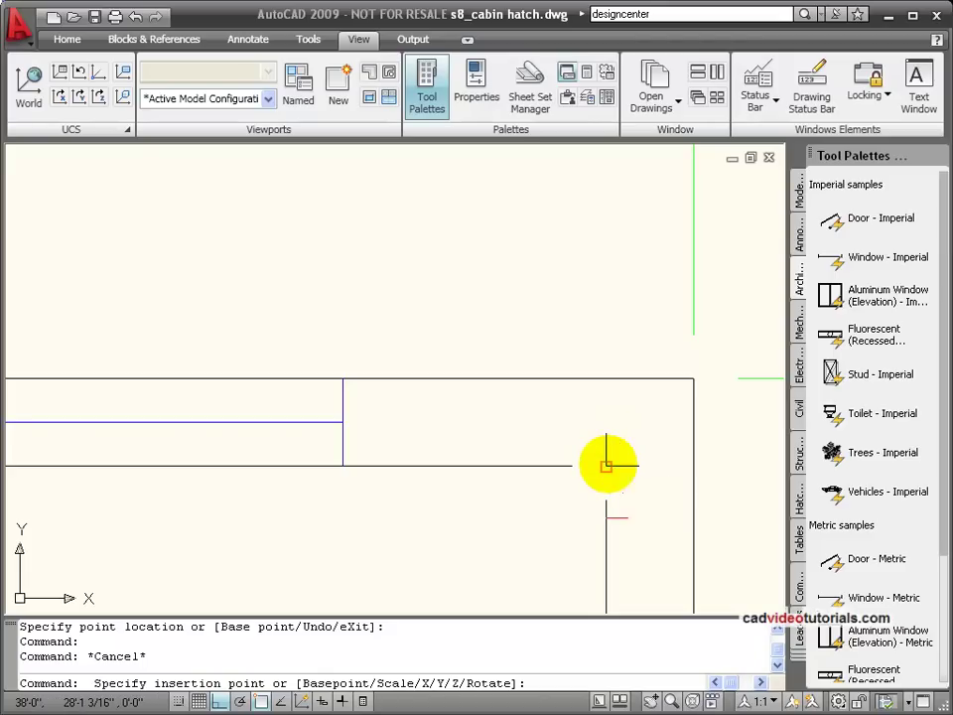
pyautogui.press('ctrl')
pyautogui.press('ctrl')
pyautogui.press('ctrl')
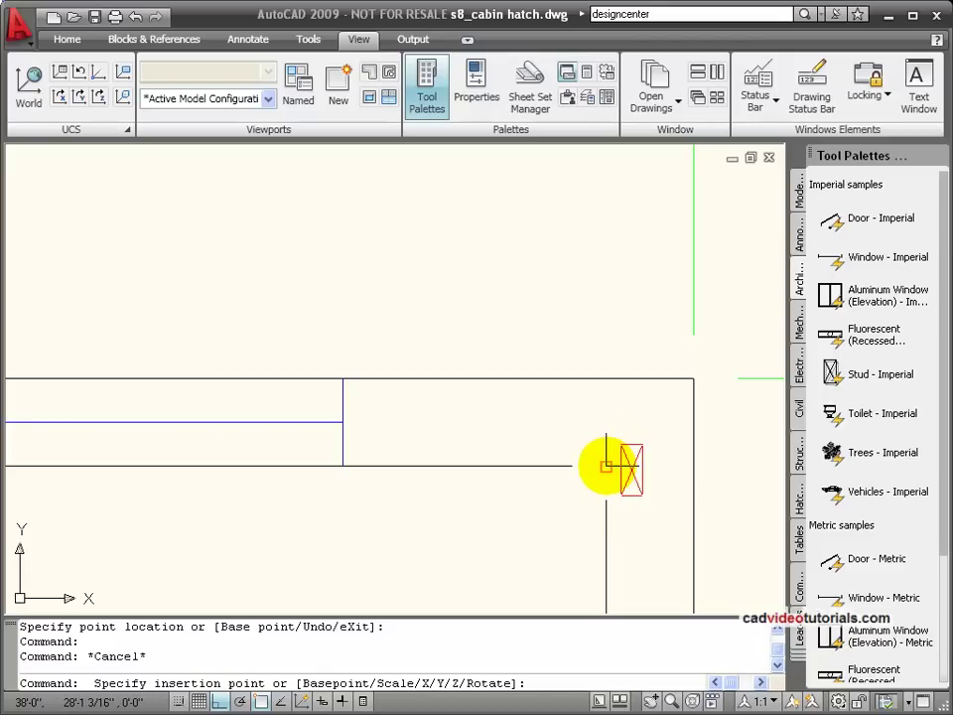
# Insert the stud at the wall corner endpoint and change its size to 2" x 8"
pyautogui.click(606, 466)
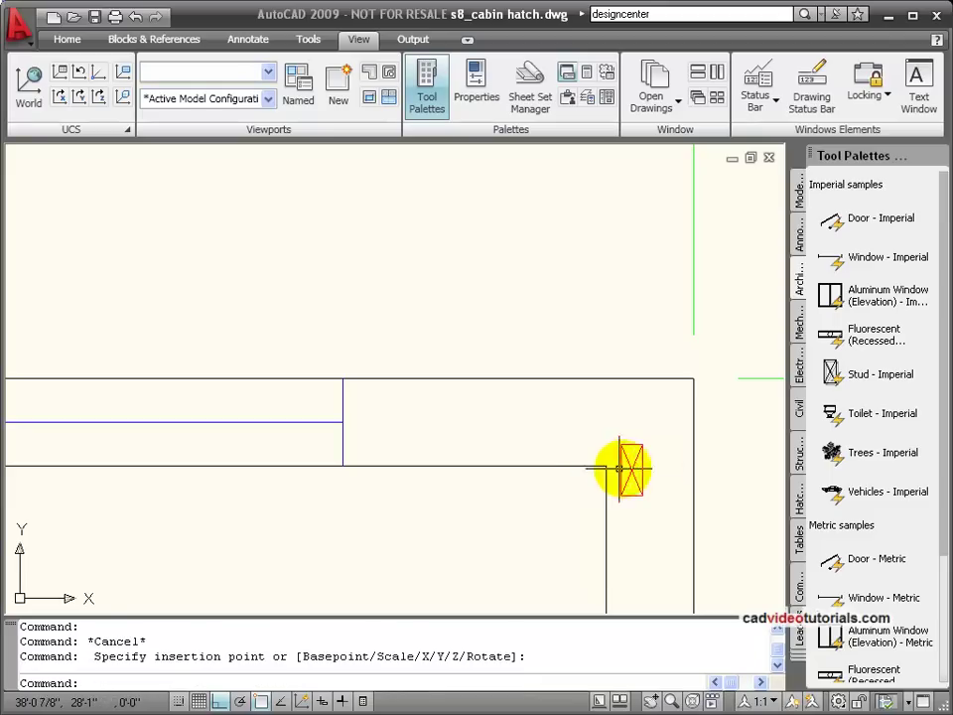
pyautogui.click(635, 464)
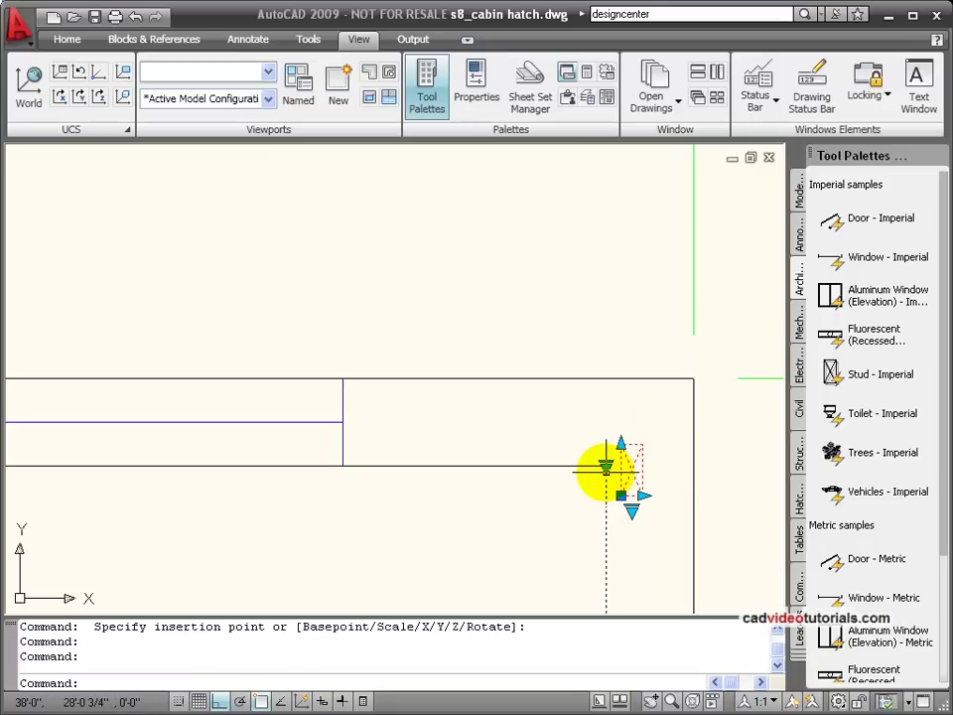
pyautogui.press('Escape')
pyautogui.press('Escape')
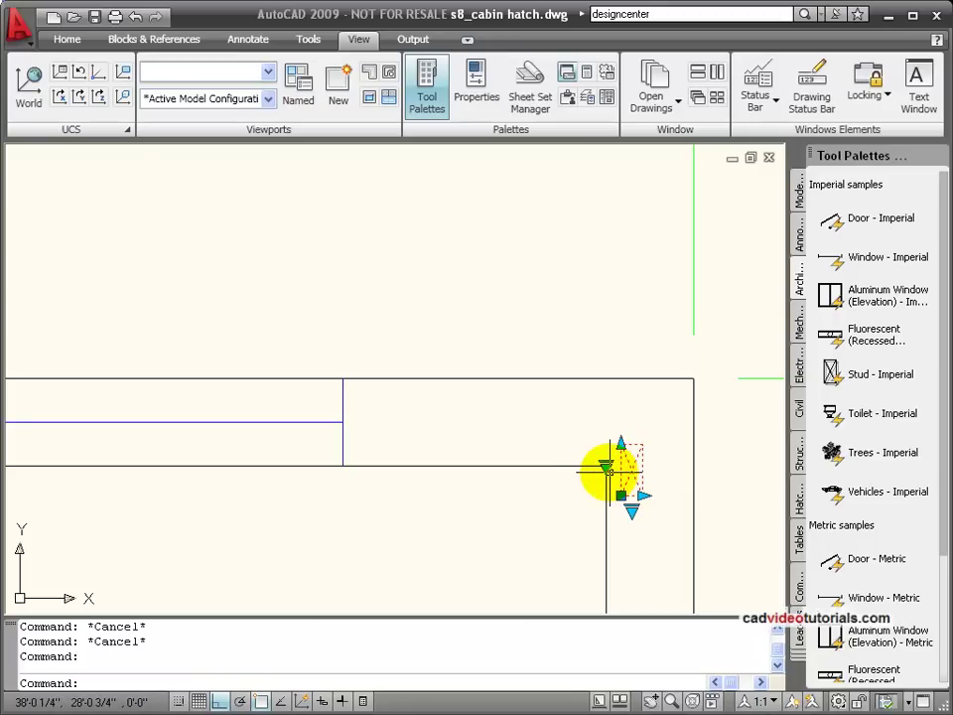
pyautogui.click(632, 509)
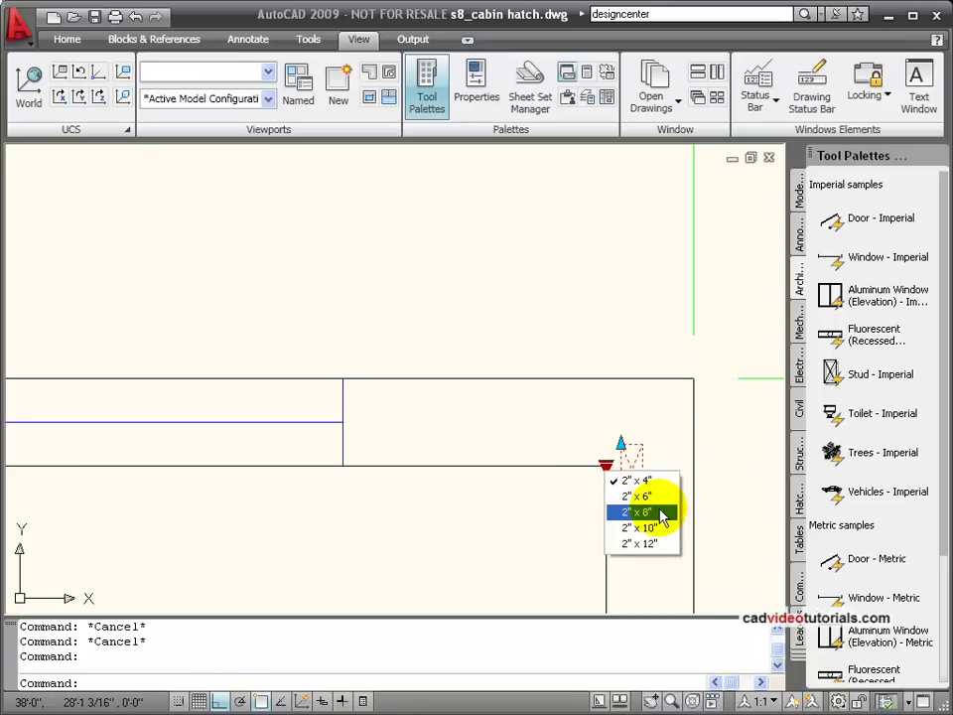
pyautogui.click(659, 513)
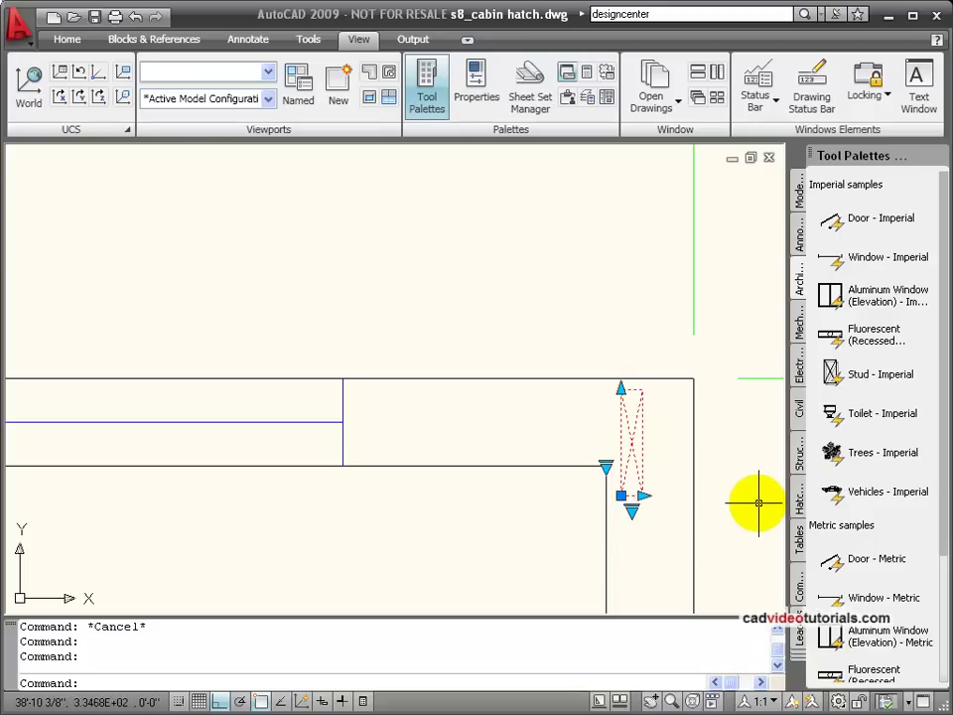
# Stretch the stud block rightward into a row of studs reaching the outer wall
pyautogui.click(641, 495)
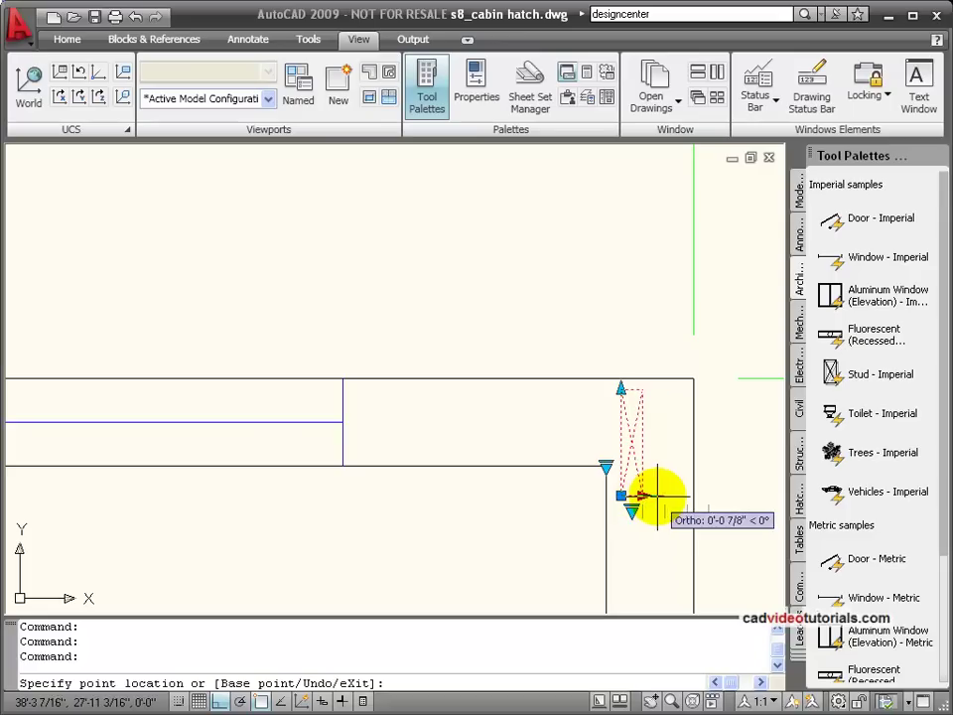
pyautogui.click(663, 494)
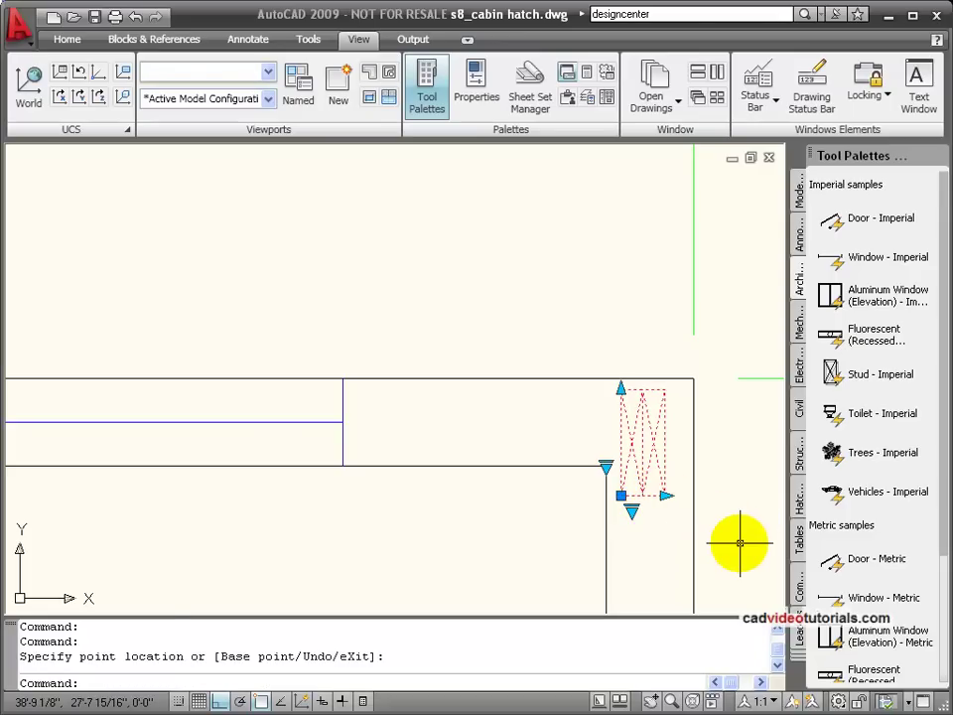
pyautogui.click(665, 494)
pyautogui.click(688, 496)
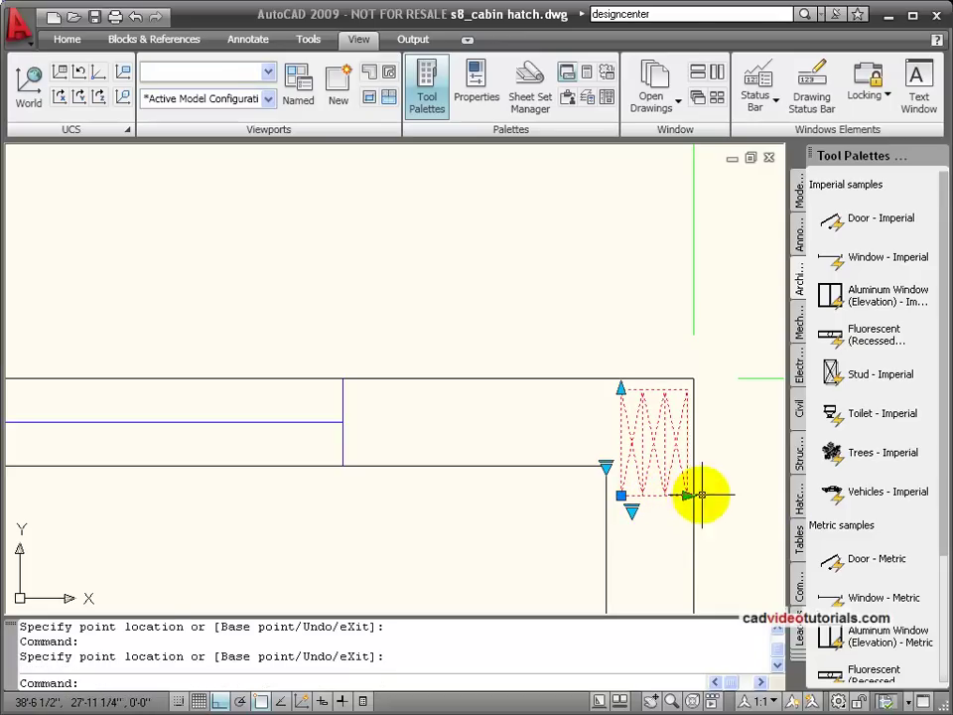
pyautogui.press('Escape')
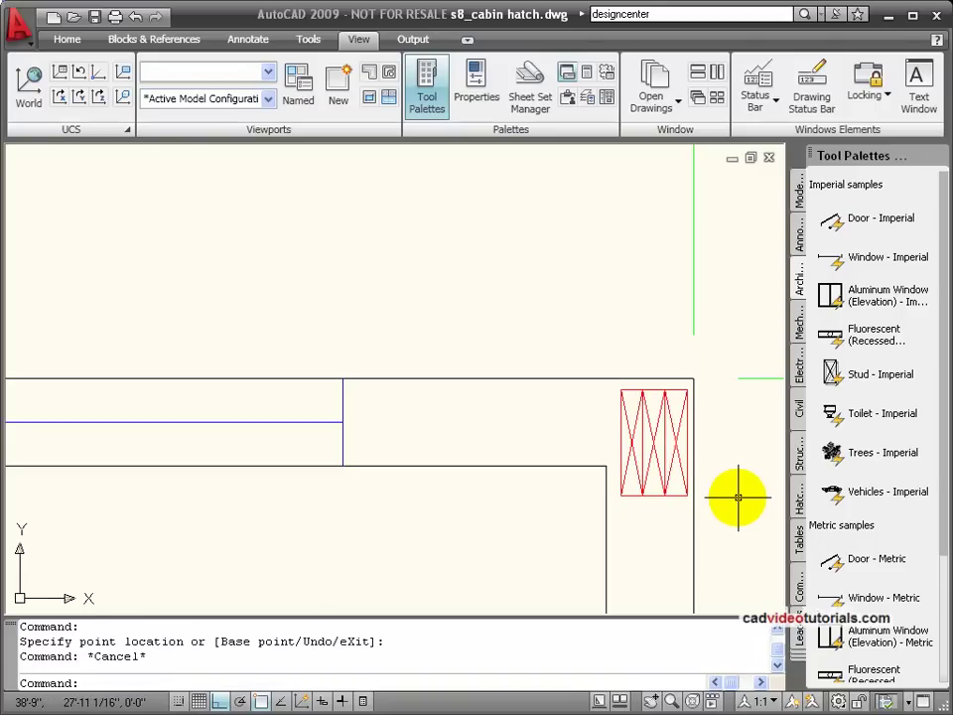